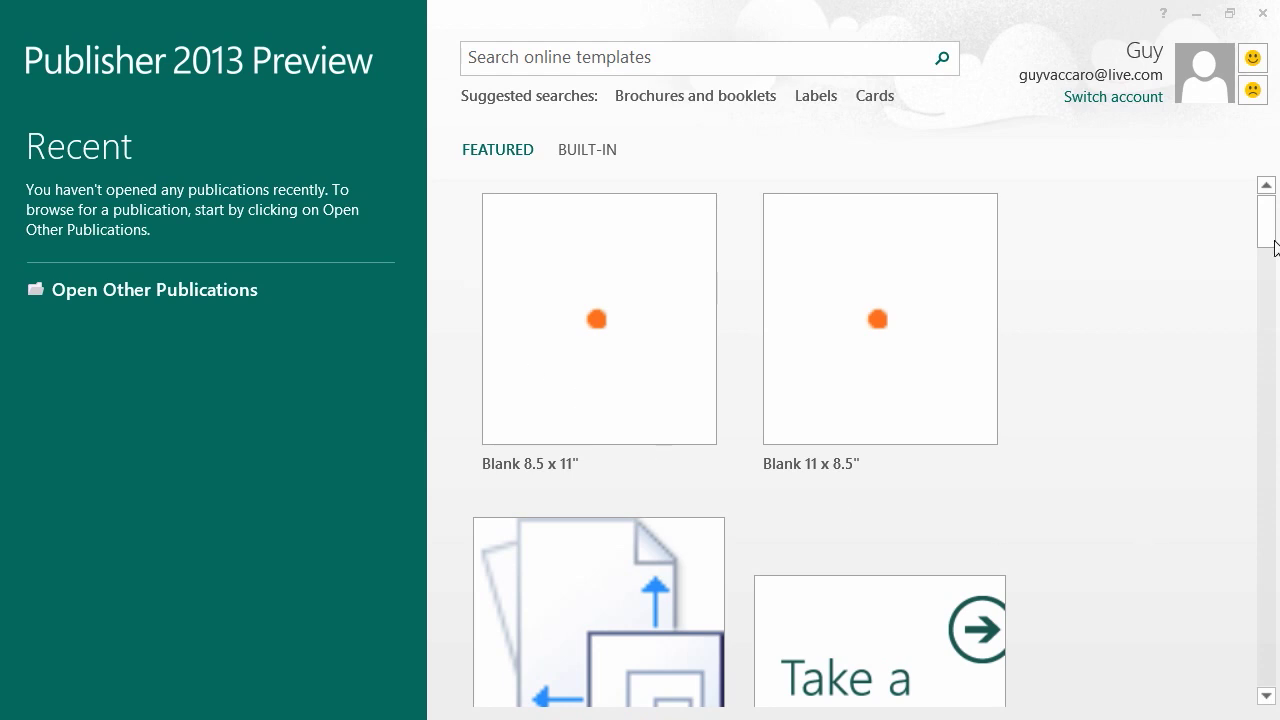
Search the online templates for Labels and scroll through the results
left_click_drag(1275, 248, 1257, 206)
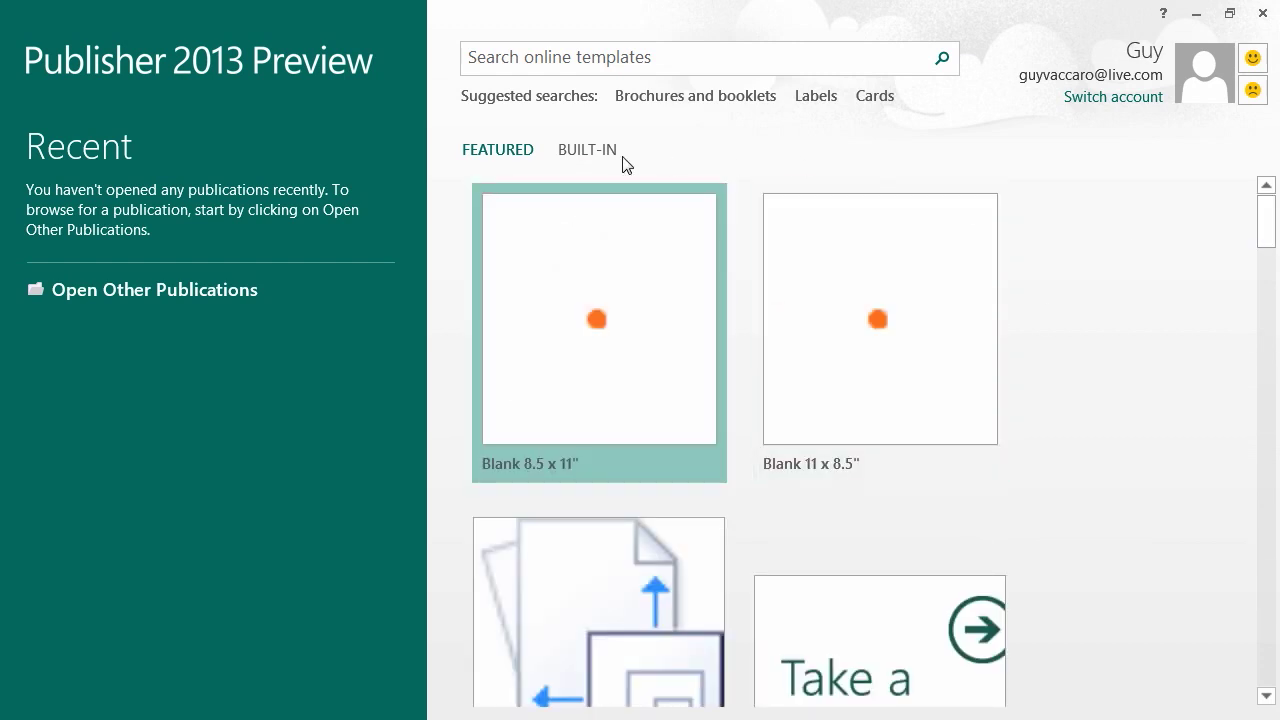
left_click(806, 96)
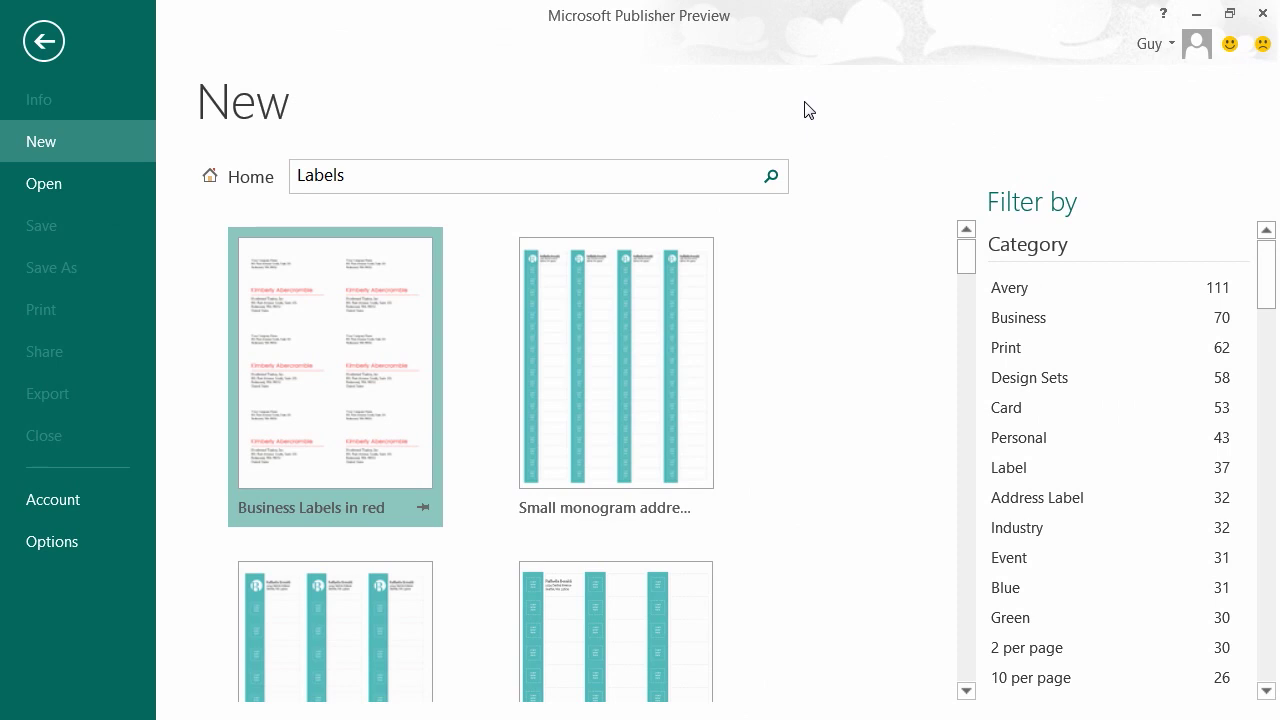
scroll(838, 374, "down", 5)
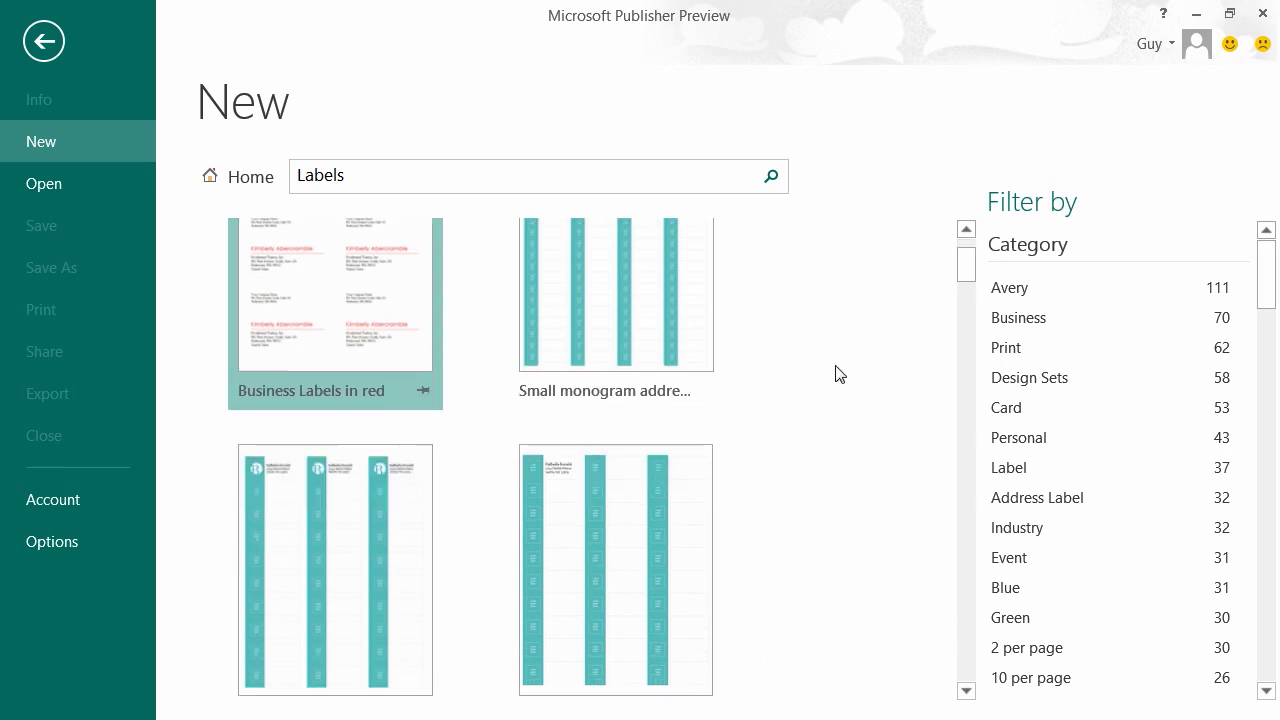
scroll(838, 374, "down", 2)
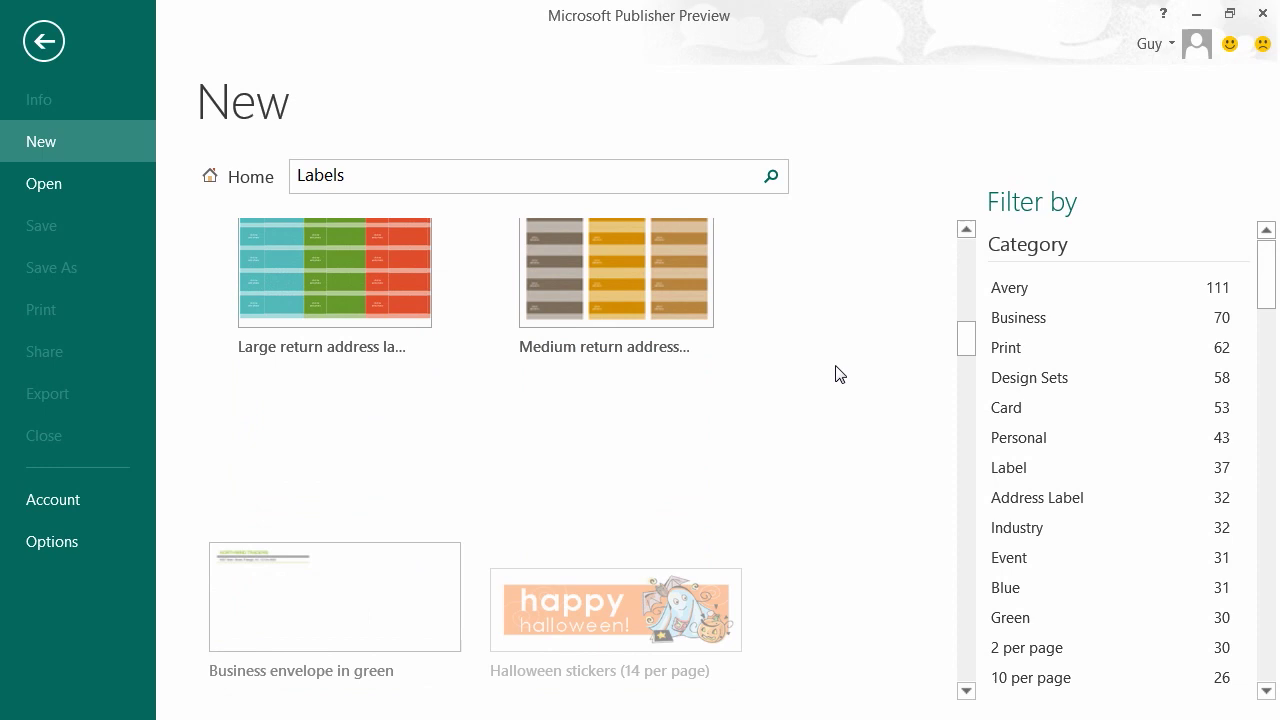
scroll(838, 374, "up", 3)
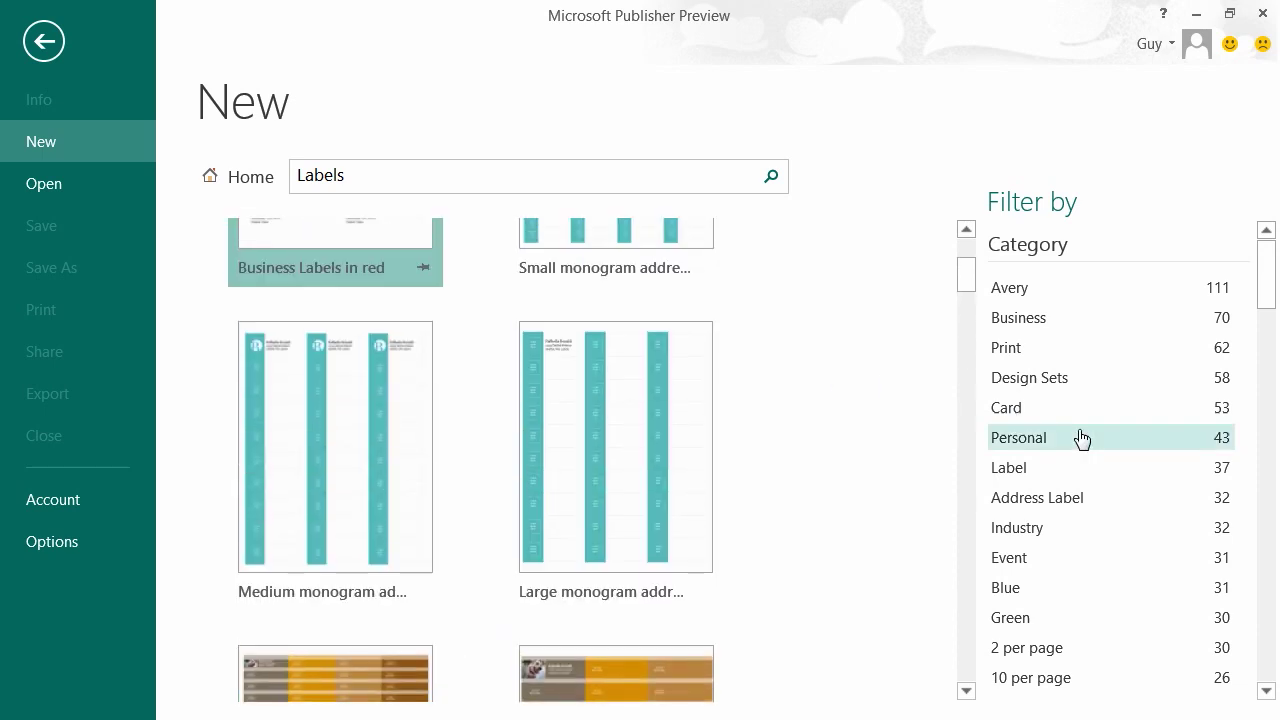
Narrow the label templates to Avery, browse them, then return to the featured templates
left_click(1023, 290)
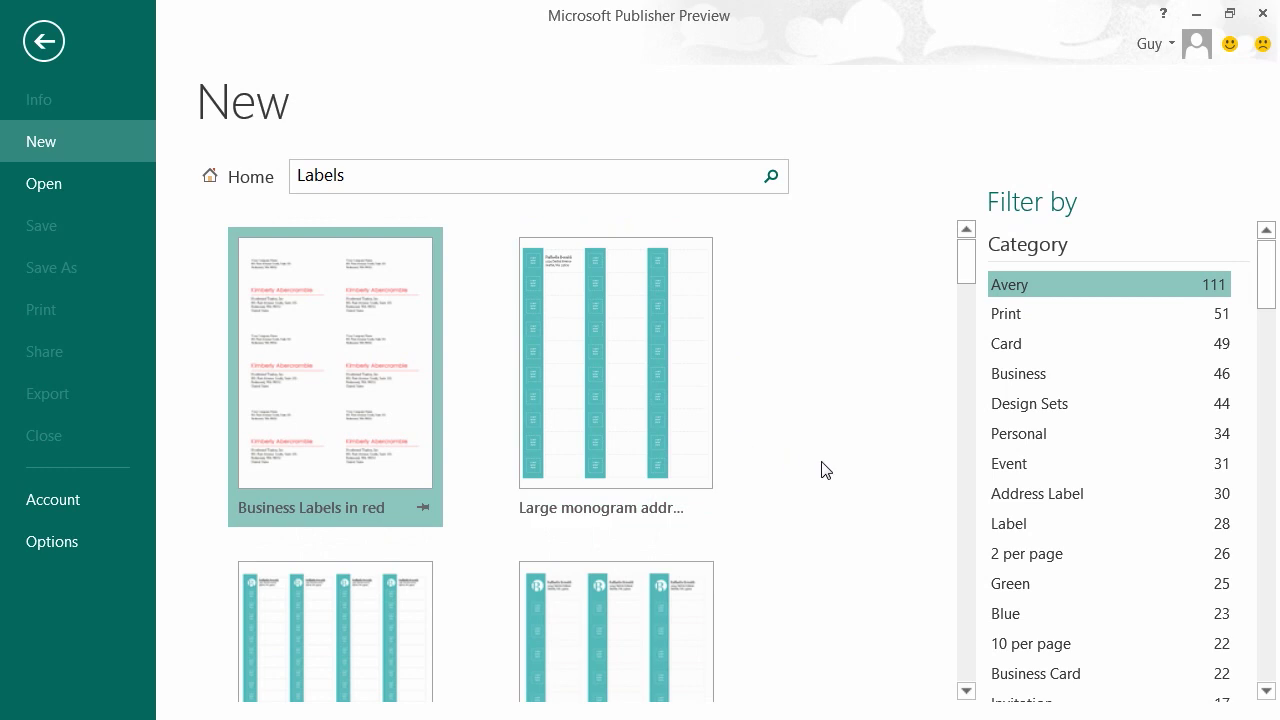
scroll(826, 470, "down", 3)
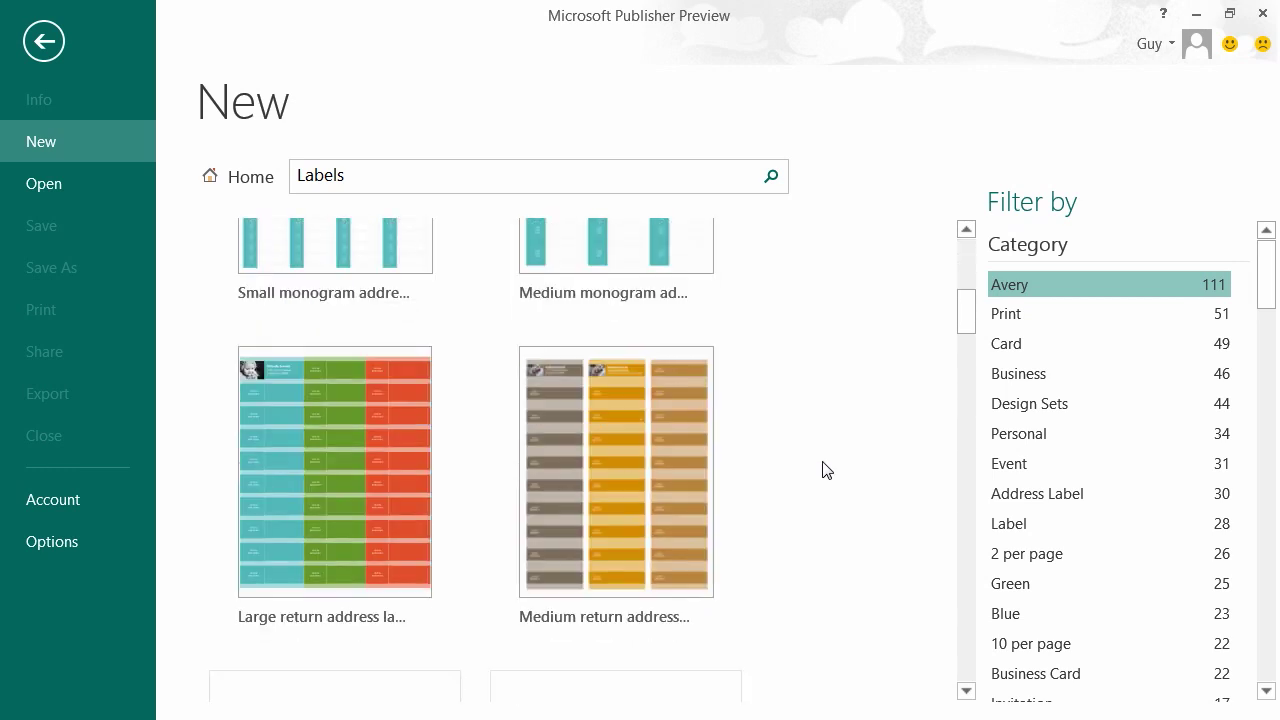
scroll(826, 470, "down", 5)
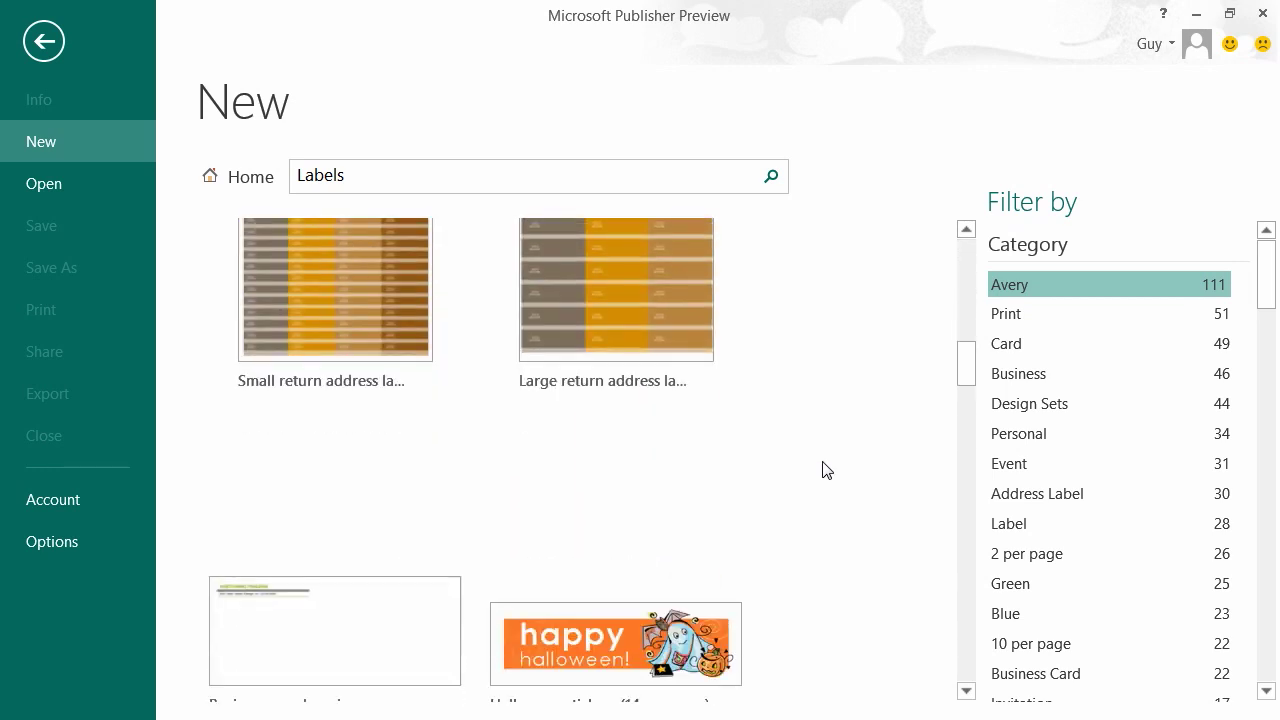
scroll(826, 470, "down", 6)
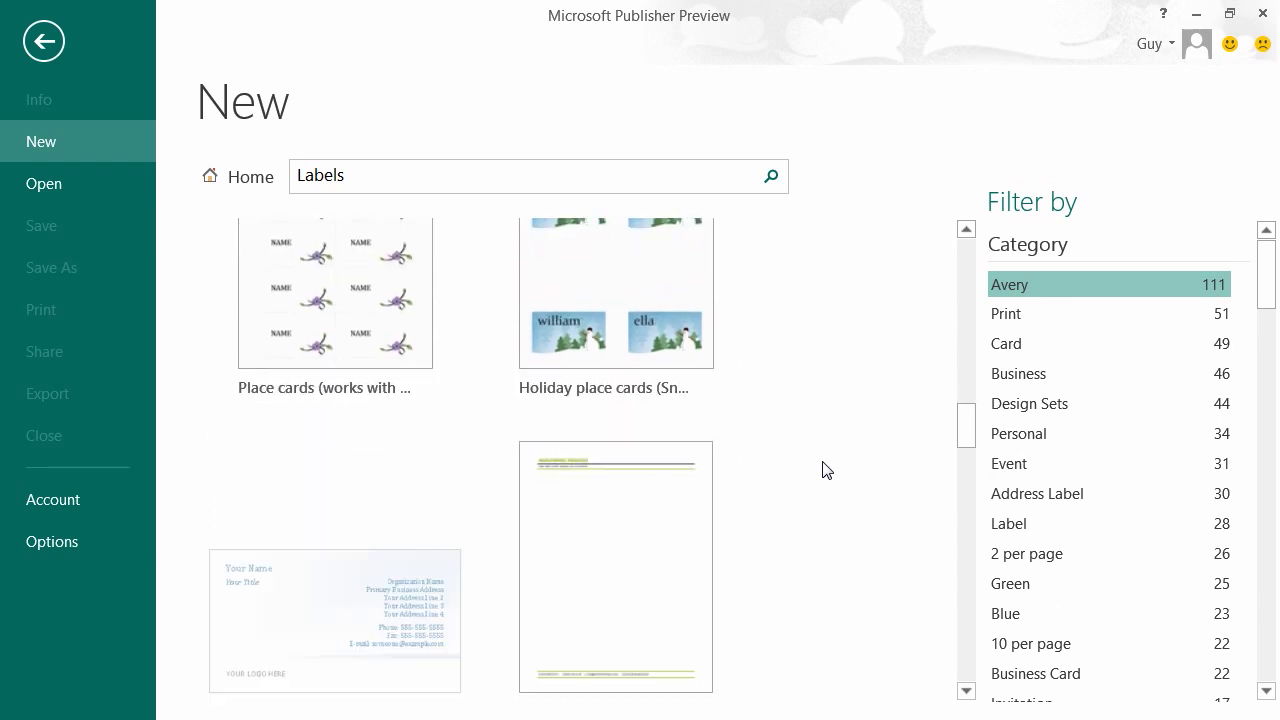
left_click_drag(963, 443, 966, 251)
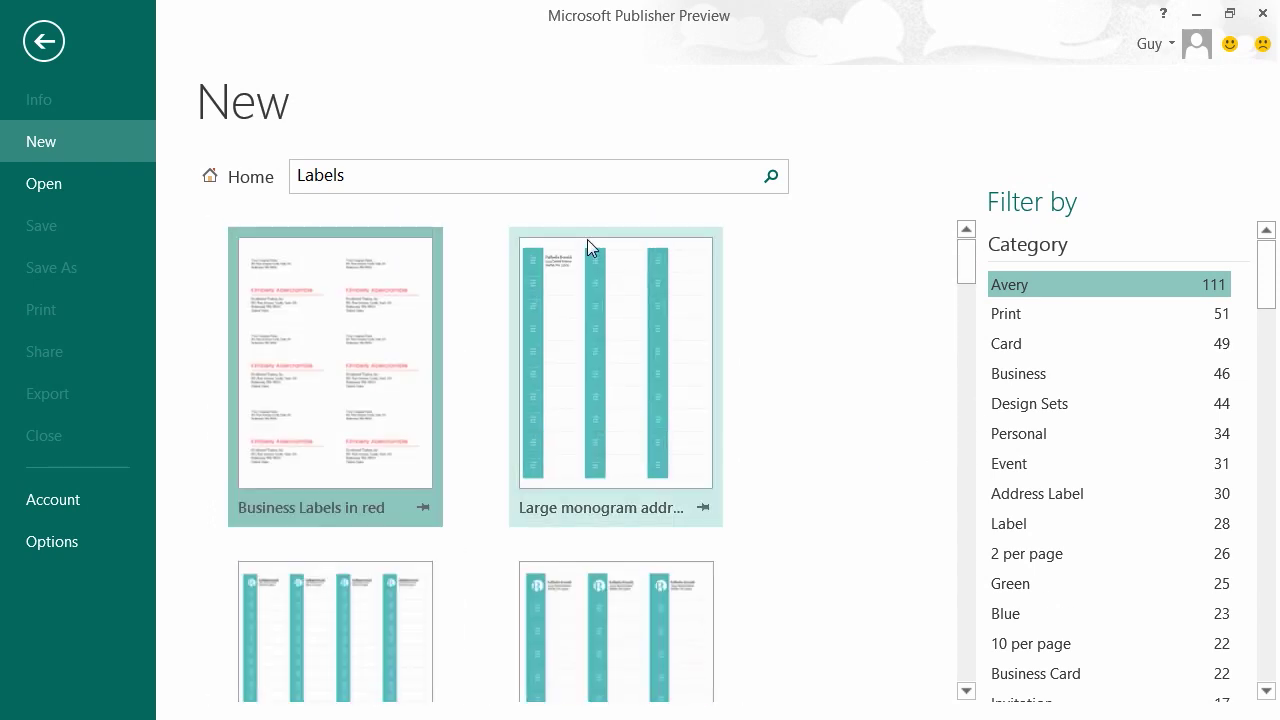
left_click(240, 177)
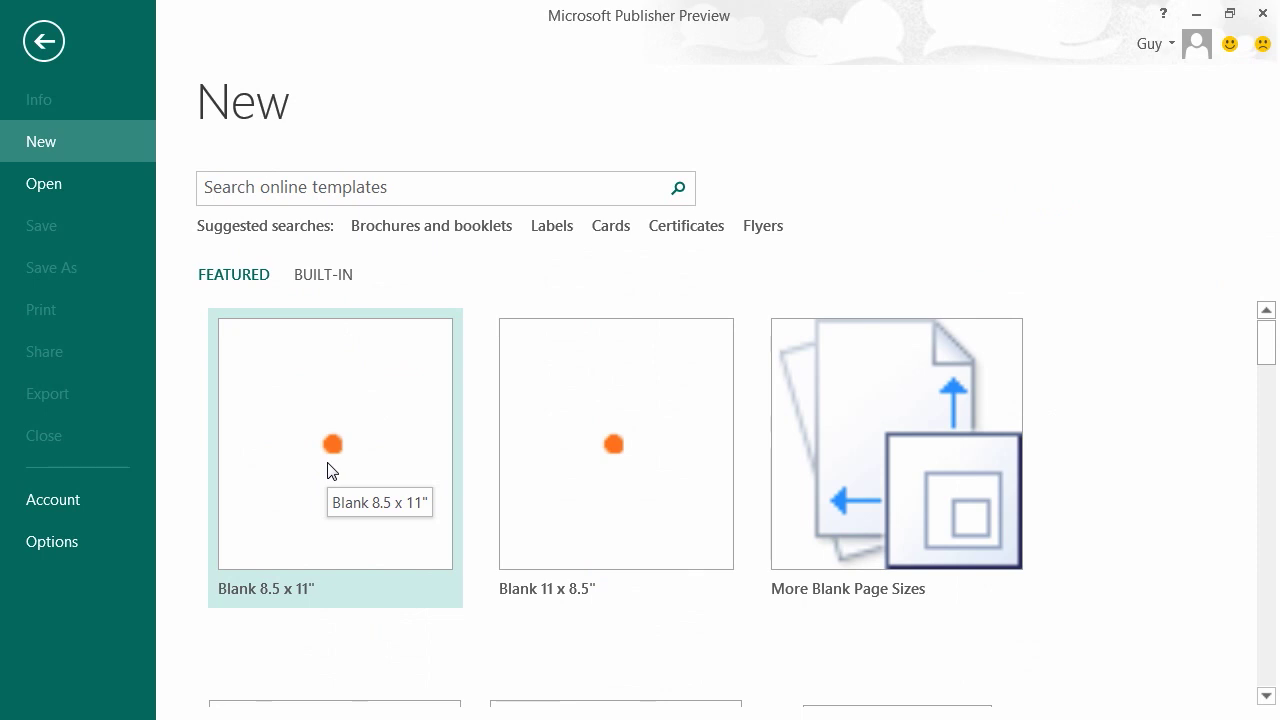
Create a blank 8.5 x 11" publication and draw a 5.80 x 4.30 in text box near the top of page 1
left_click(332, 471)
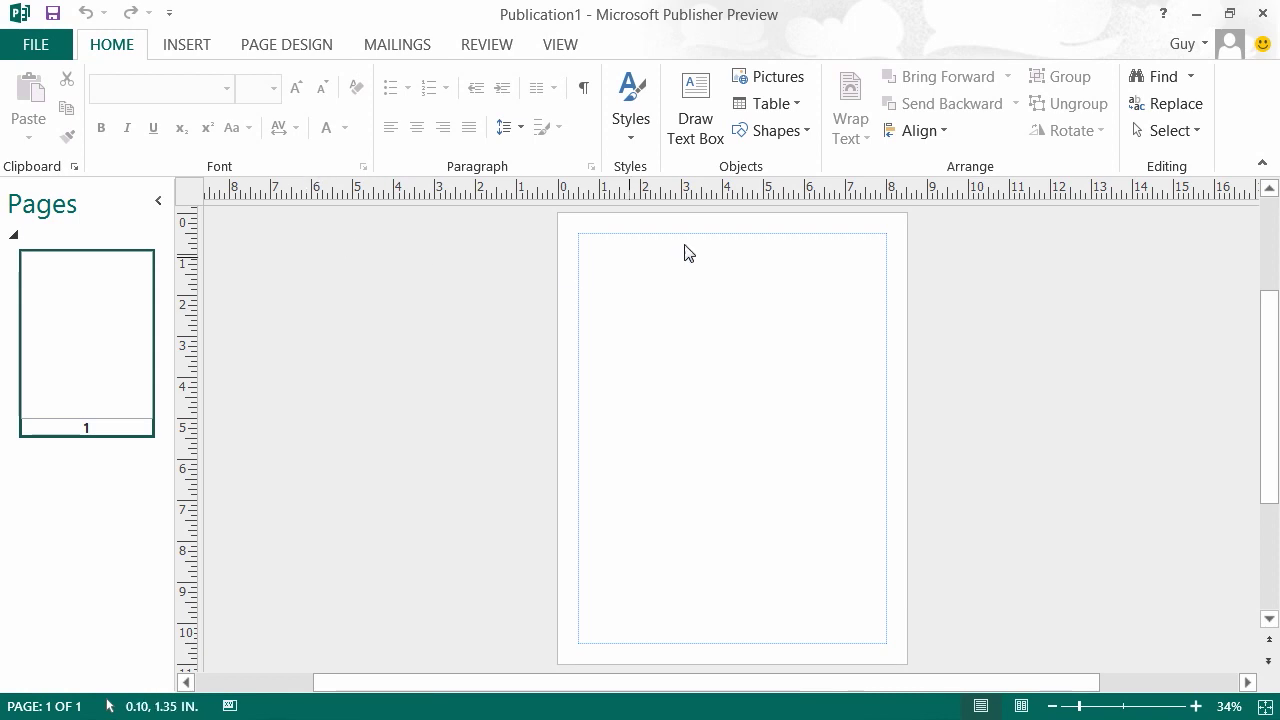
left_click(700, 117)
mouse_move(606, 263)
left_mouse_down()
mouse_move(760, 443)
mouse_move(848, 447)
left_mouse_up()
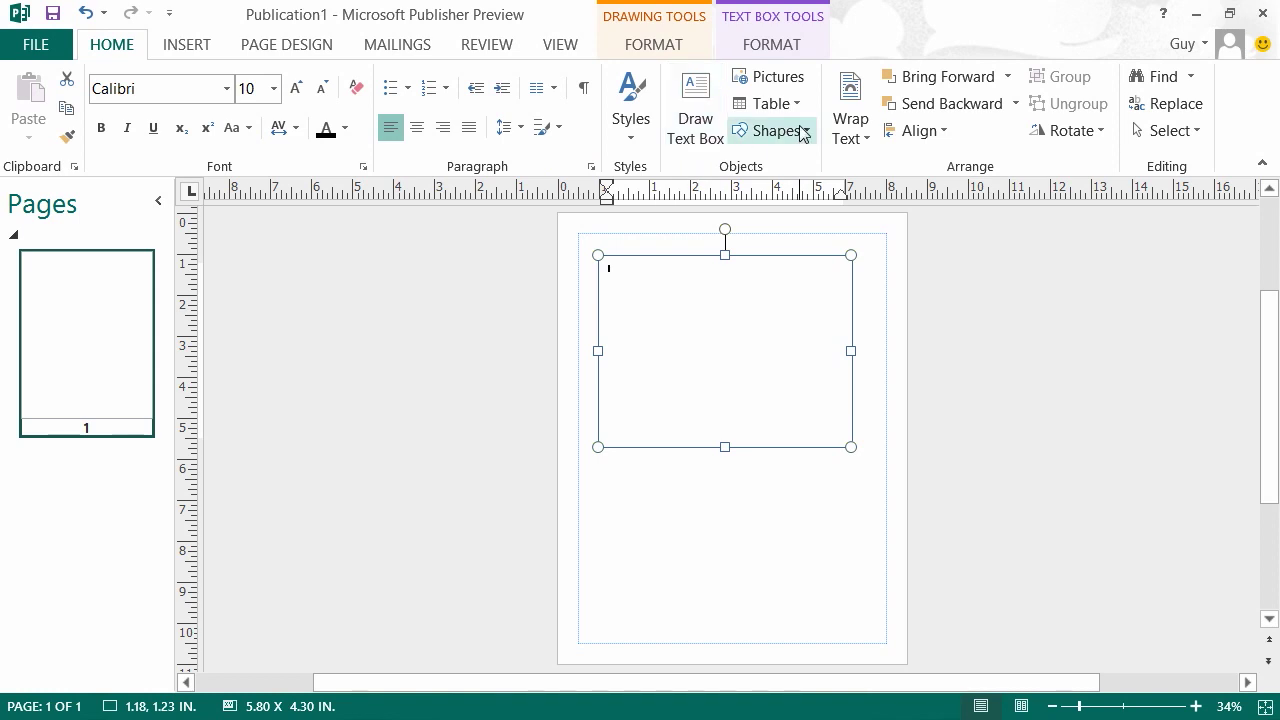
left_click(190, 50)
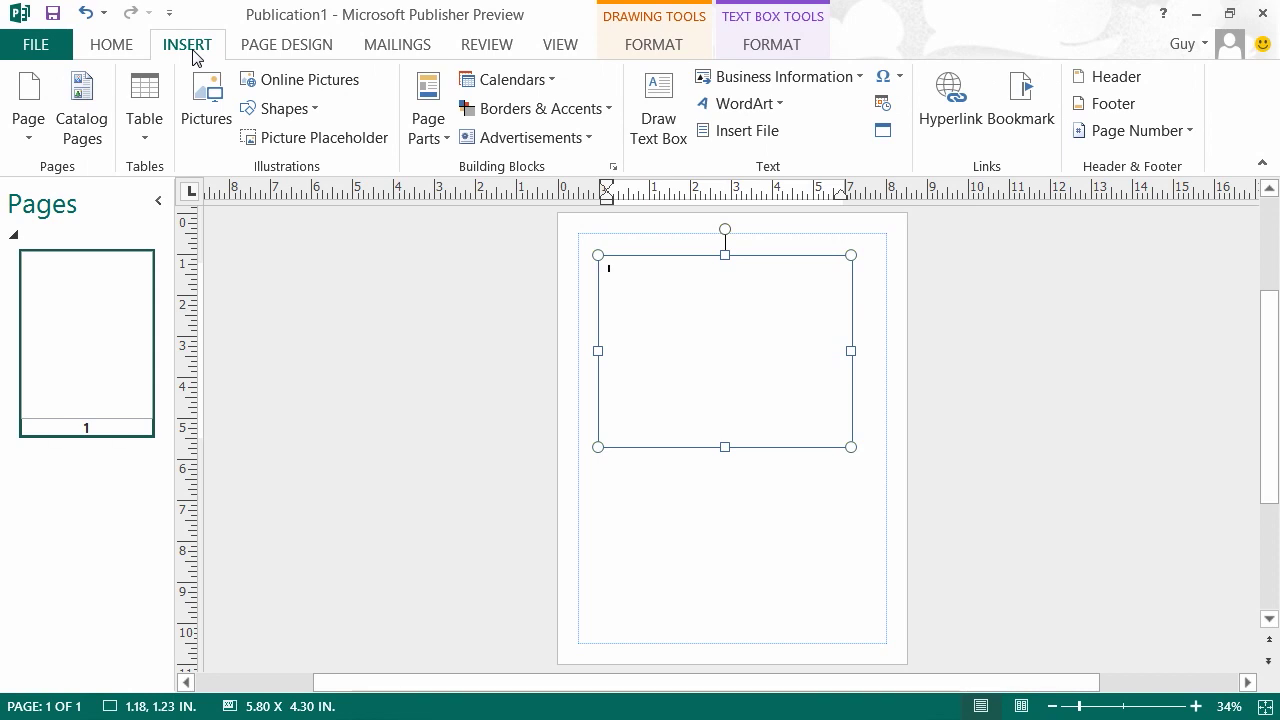
left_click(30, 142)
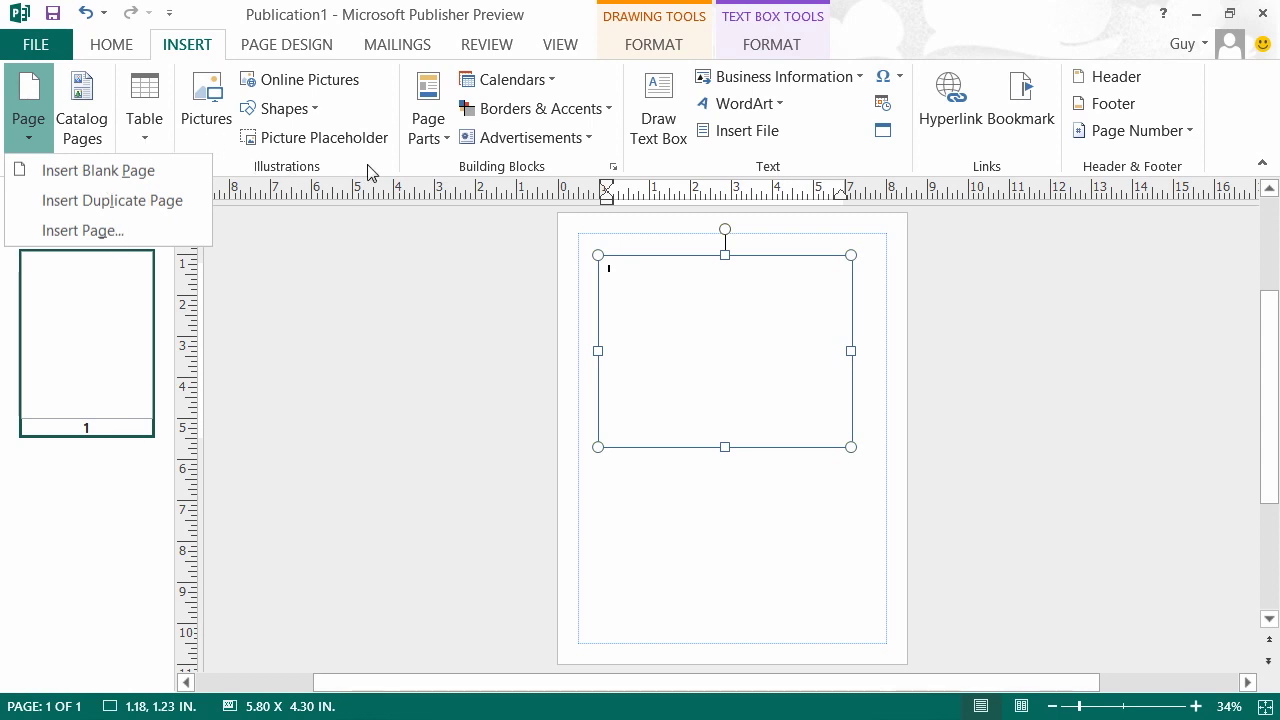
key("b")
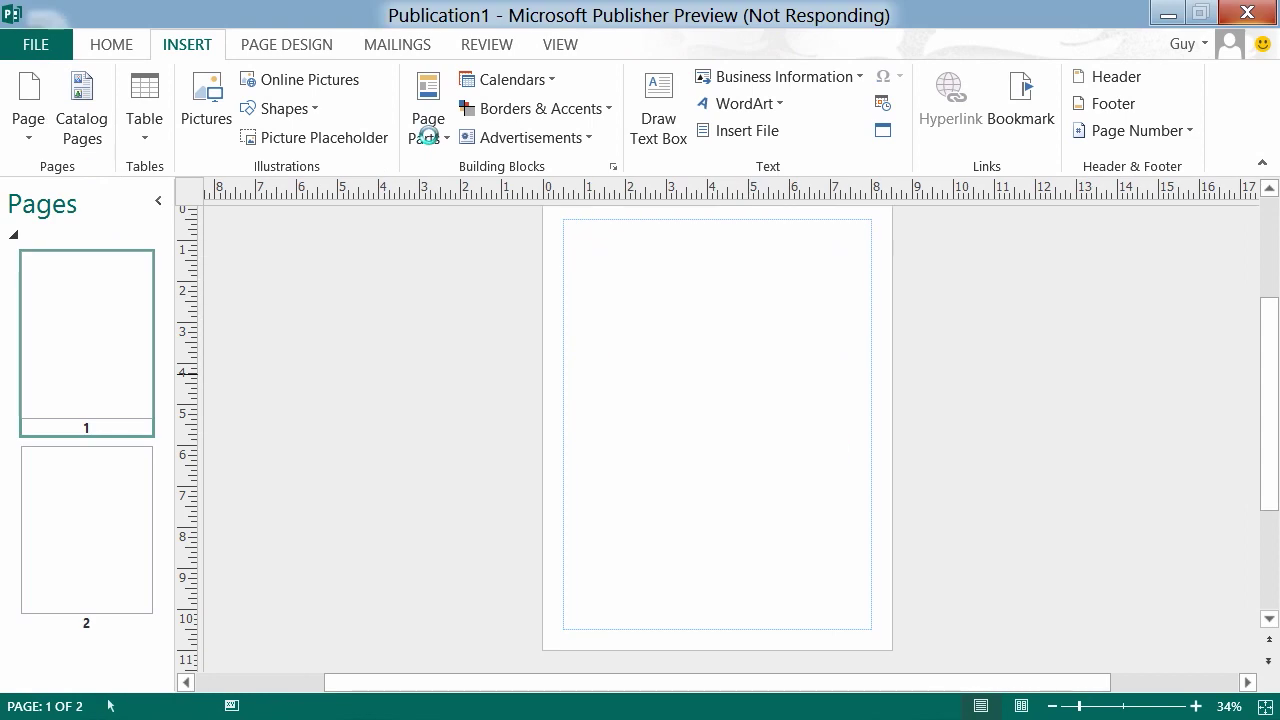
left_click(428, 136)
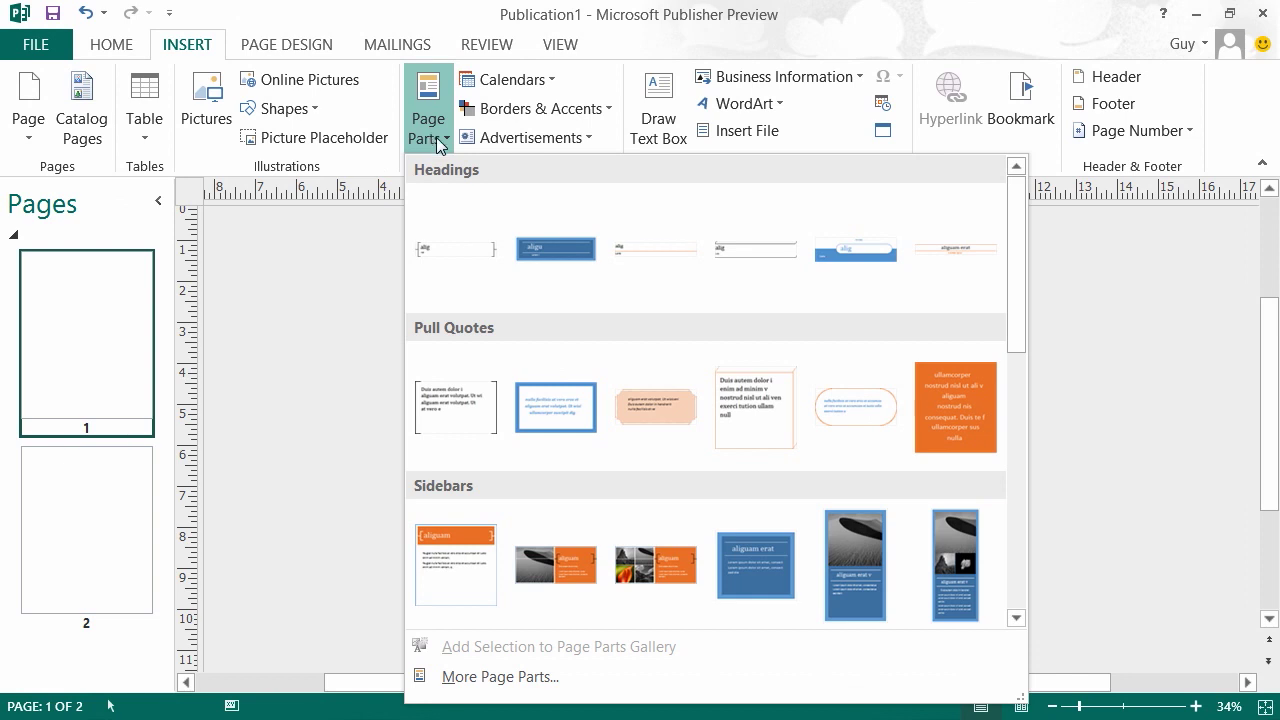
left_click(437, 146)
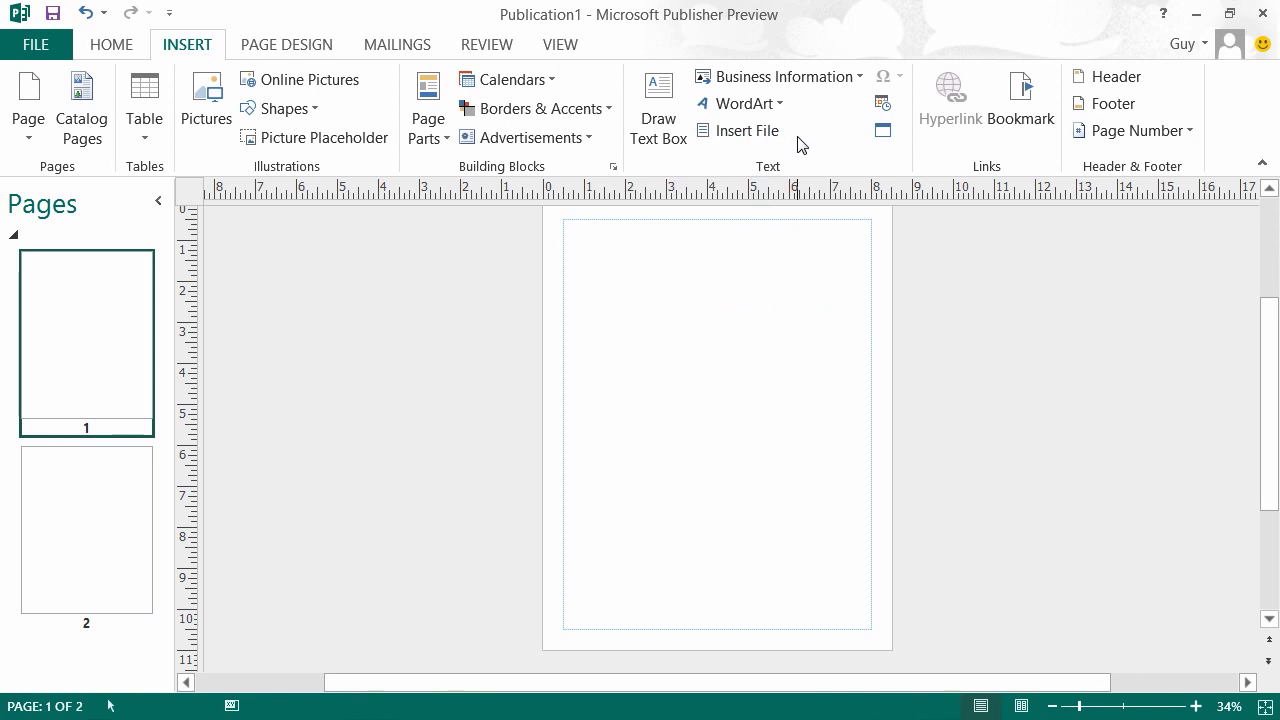
Look through the Page Design, Mailings, Review and View ribbon tabs in turn
left_click(316, 53)
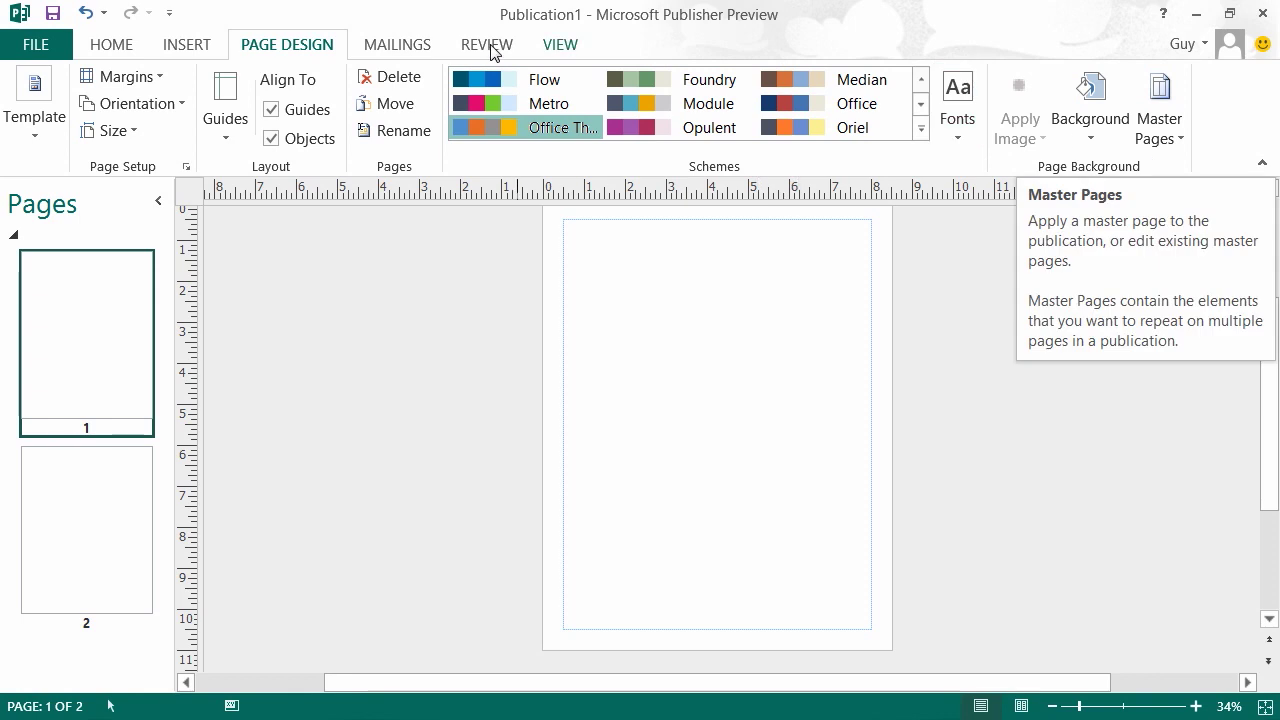
left_click(413, 50)
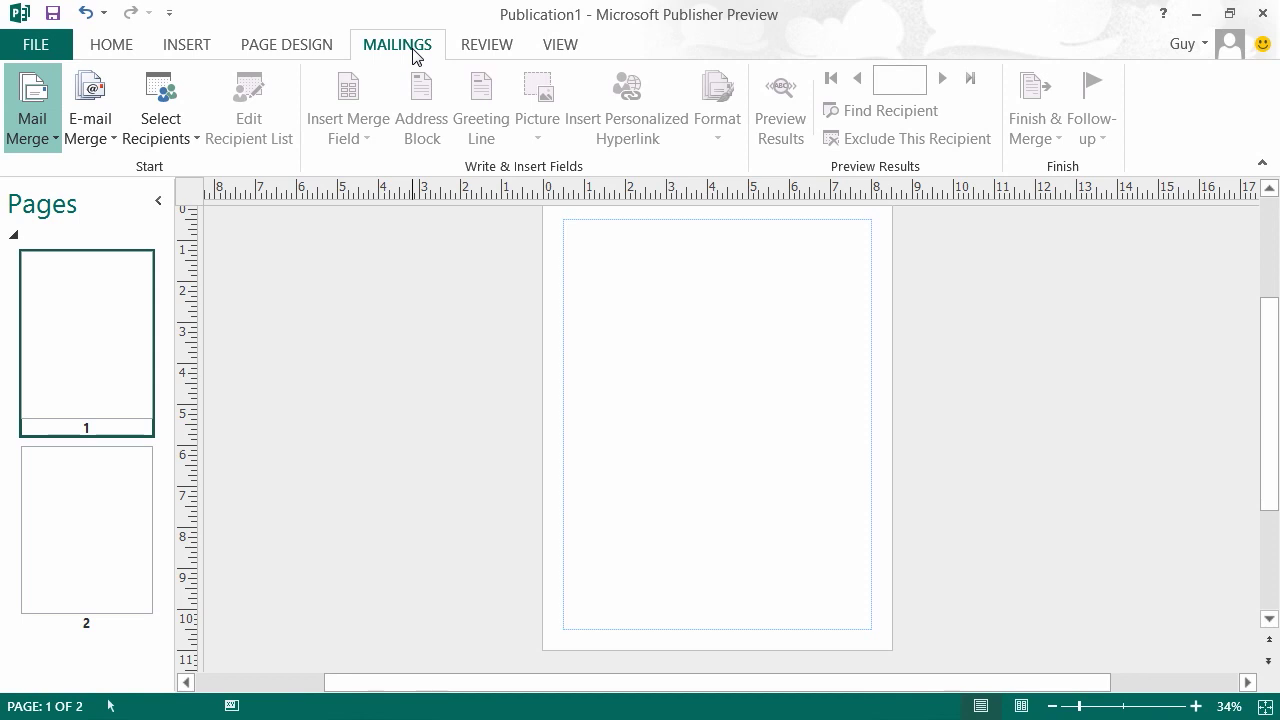
left_click(499, 47)
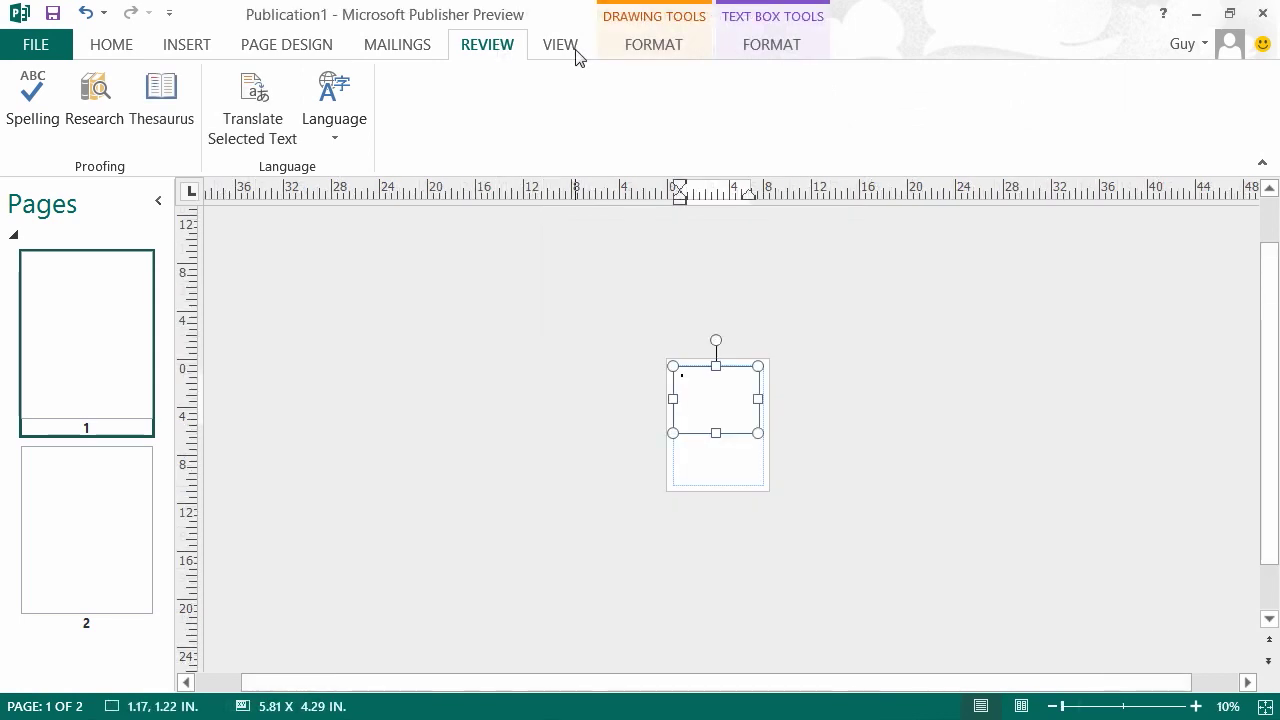
left_click(574, 51)
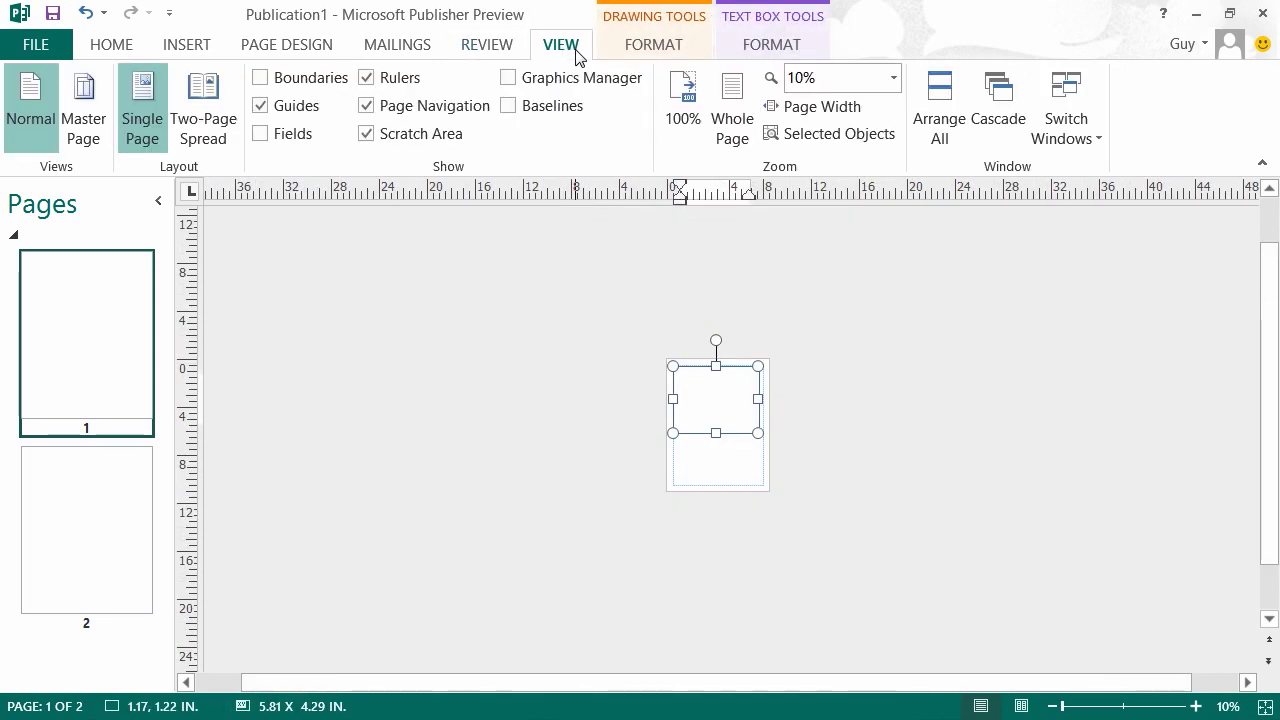
left_click(260, 107)
left_click(260, 106)
left_click(261, 78)
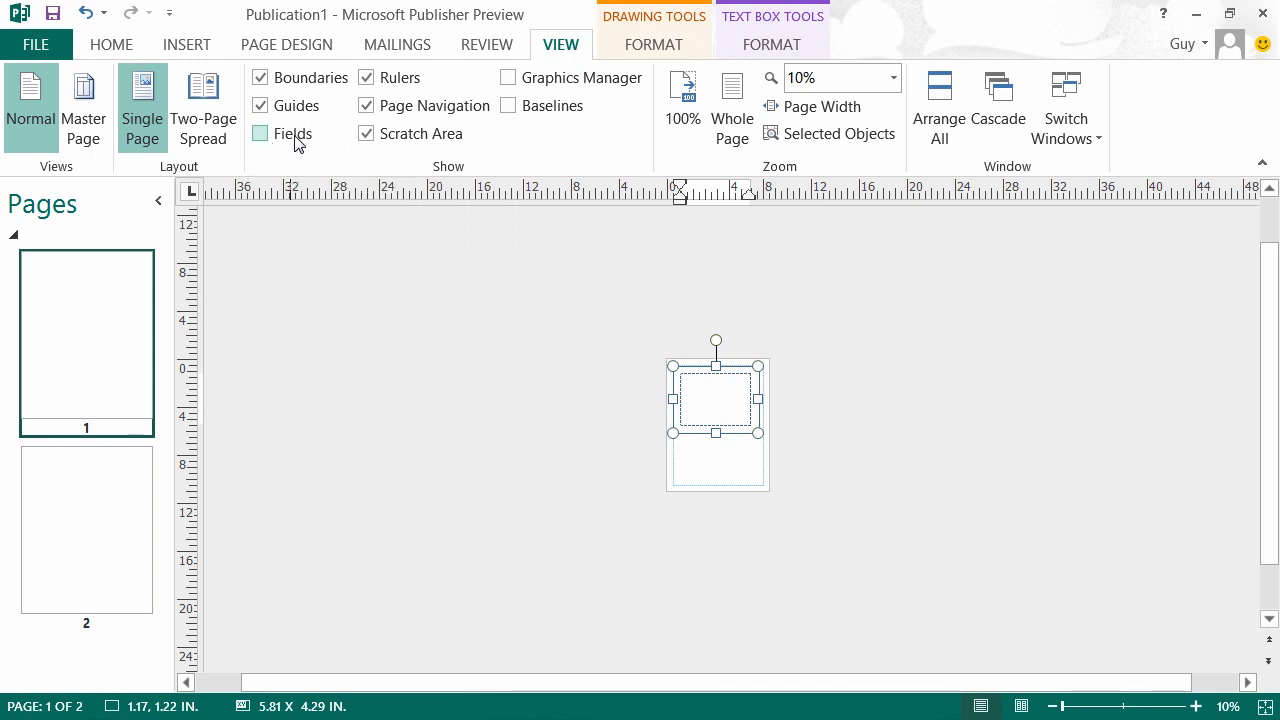
left_click(366, 78)
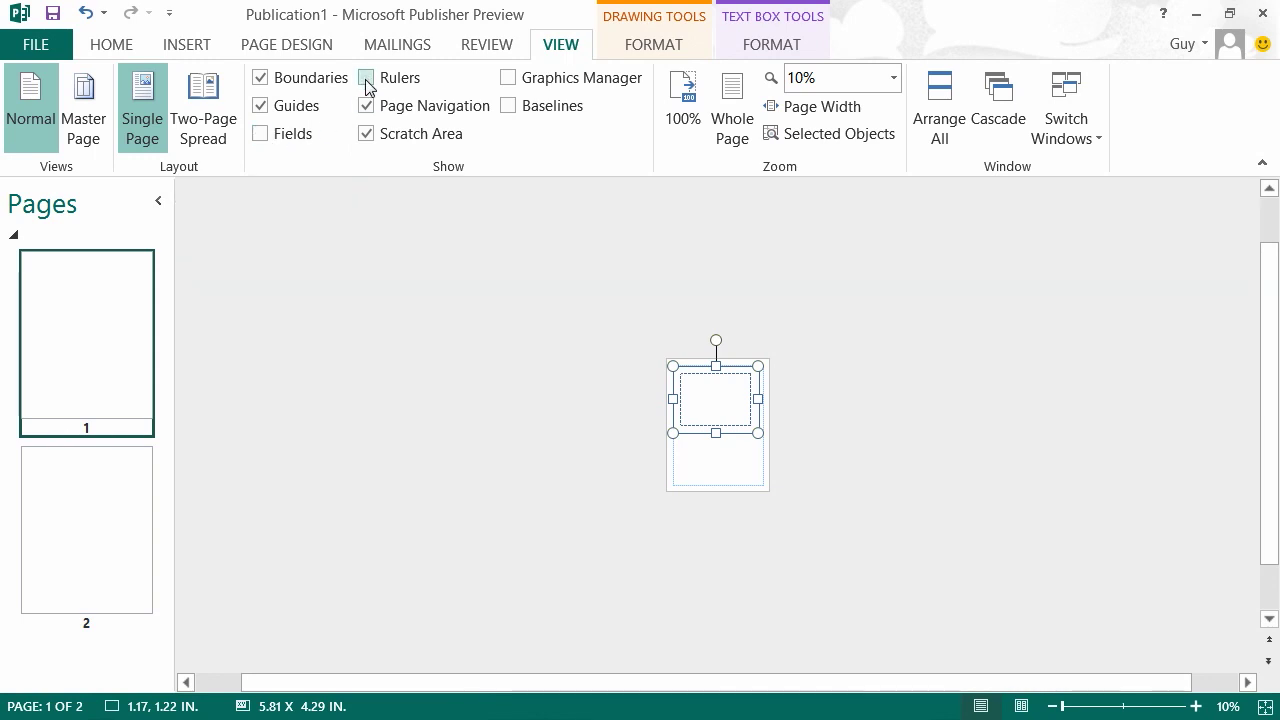
left_click(366, 78)
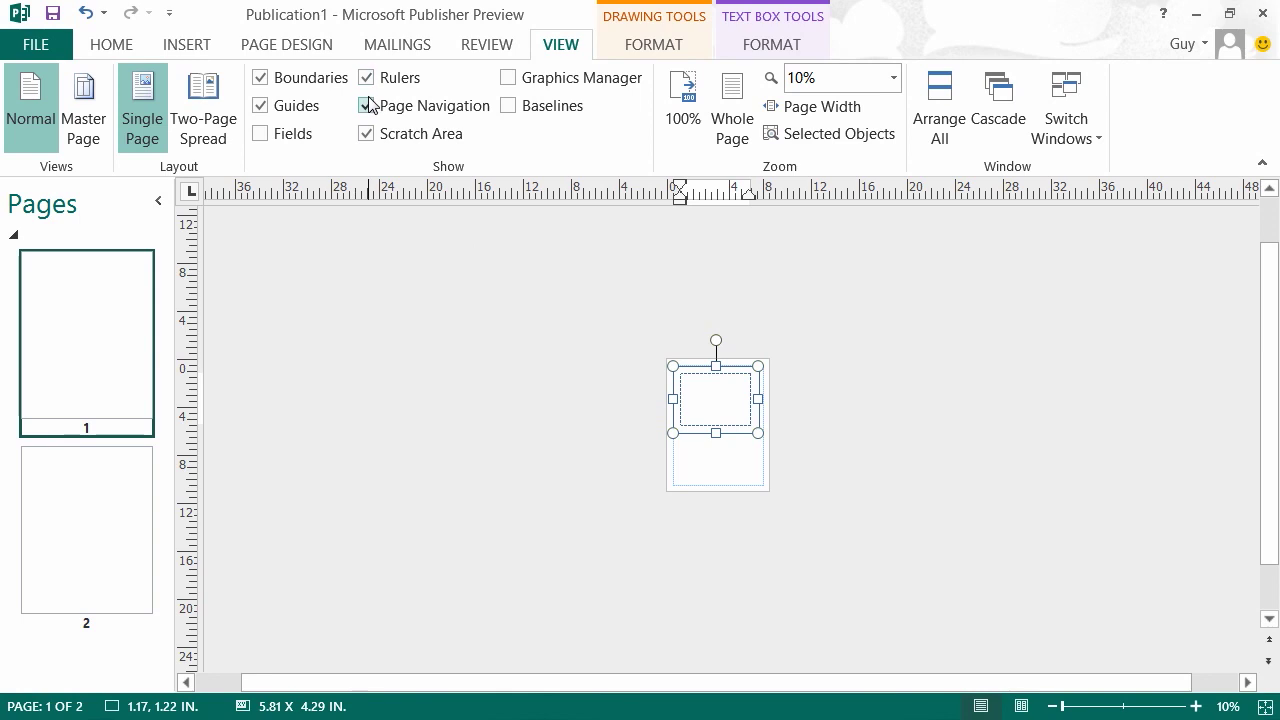
left_click(367, 106)
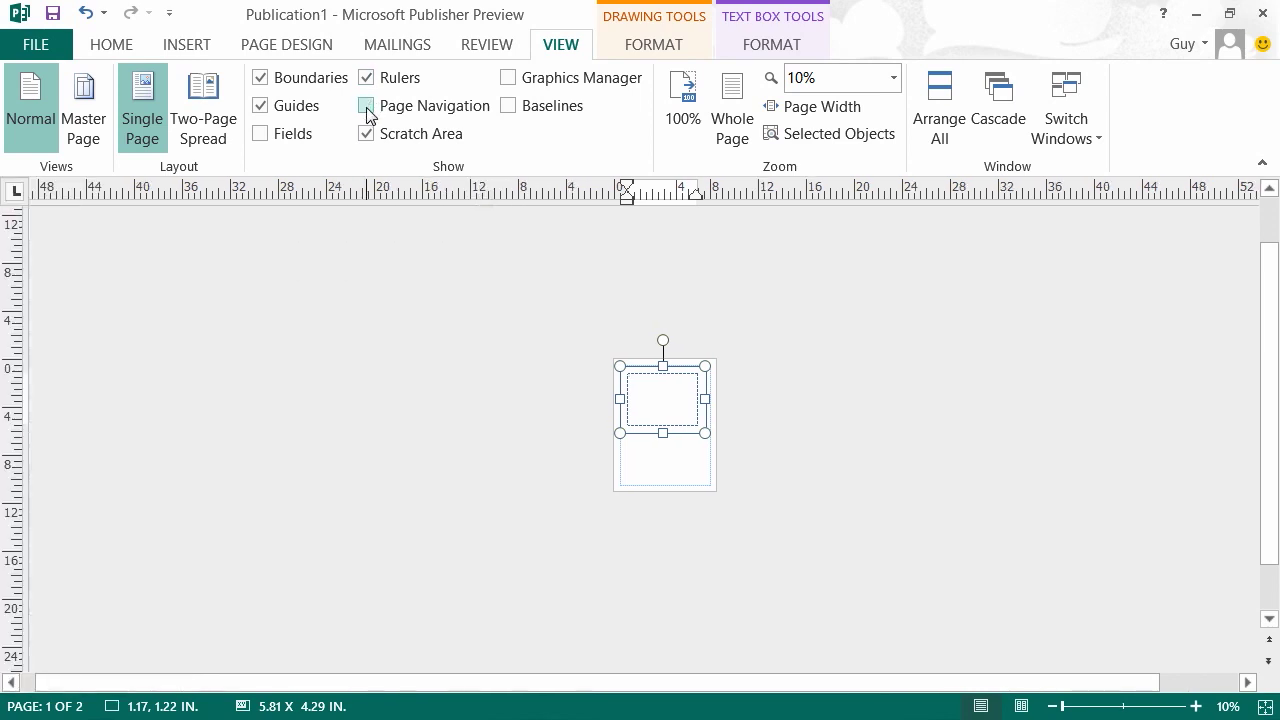
left_click(367, 108)
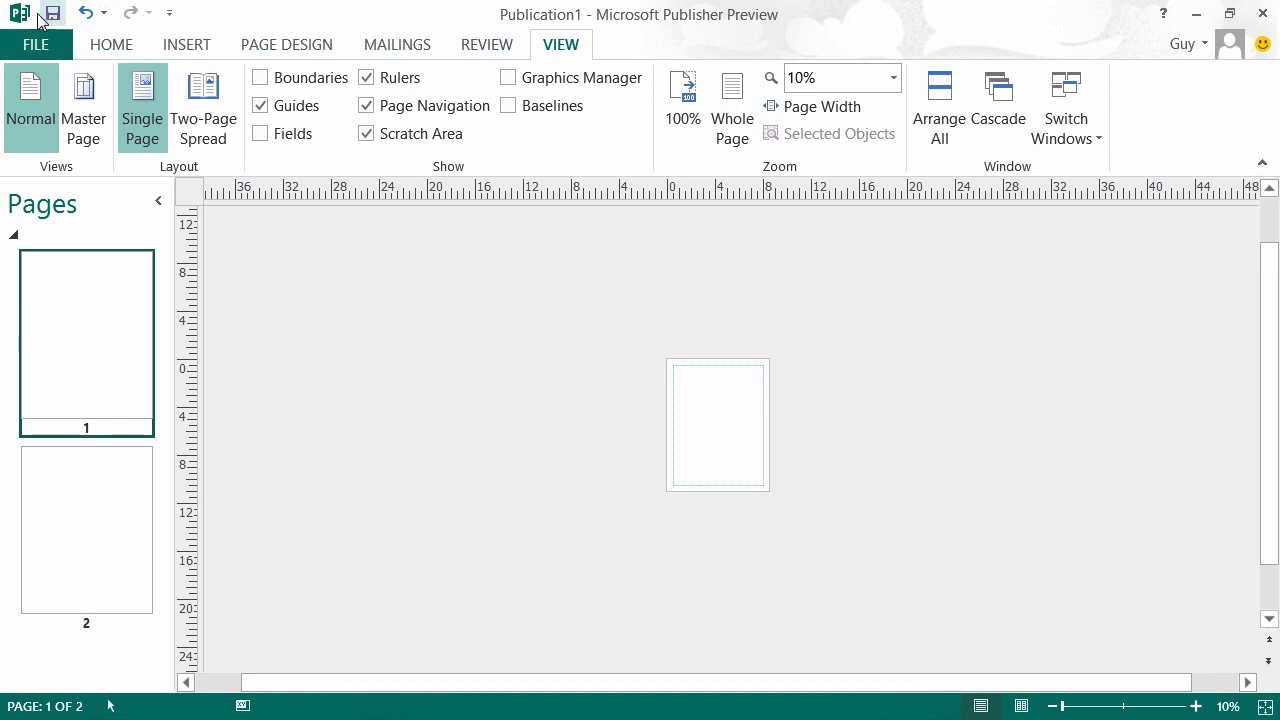
Select the page 1 text box and view its Text Box Tools and Drawing Tools Format options
left_click(169, 13)
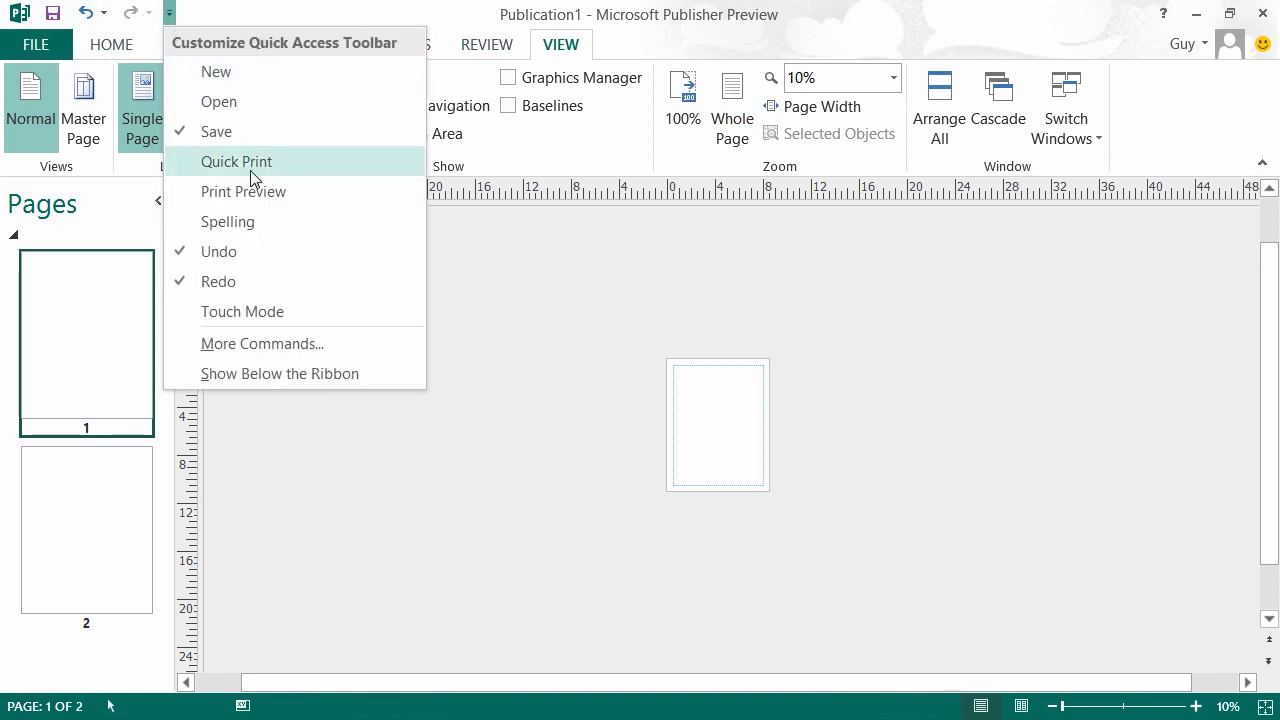
left_click(170, 14)
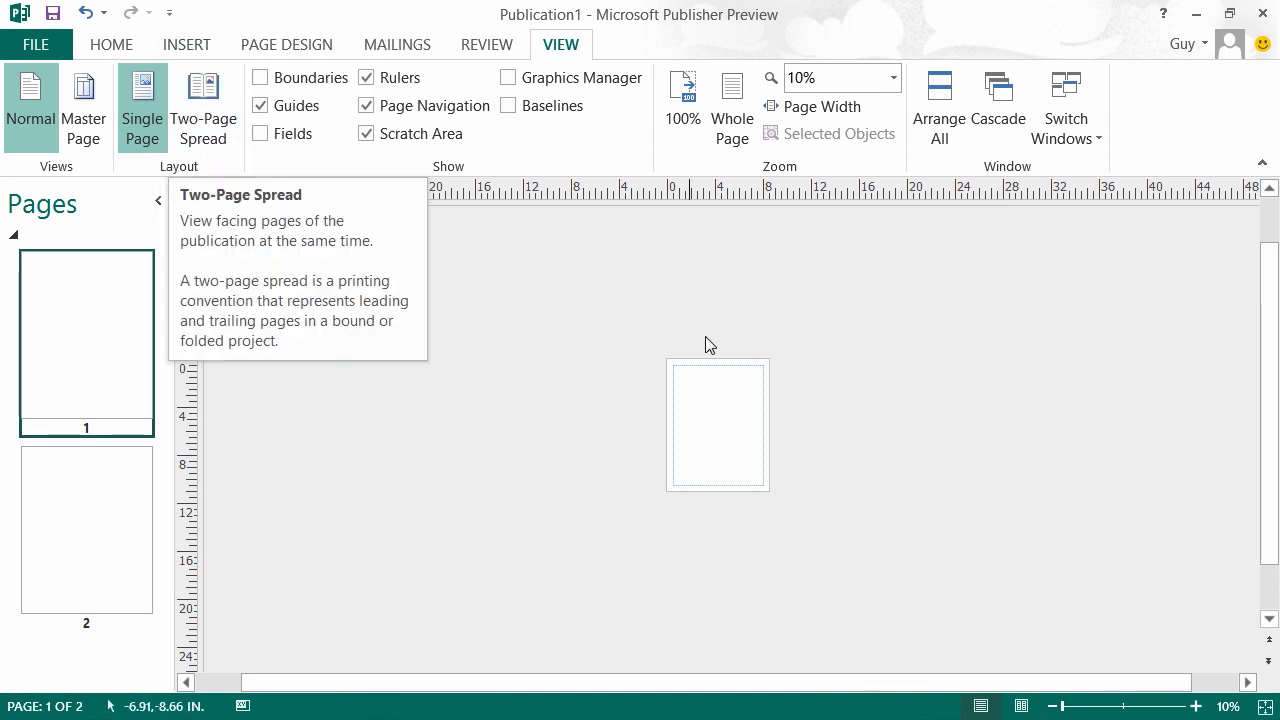
left_click_drag(673, 366, 758, 433)
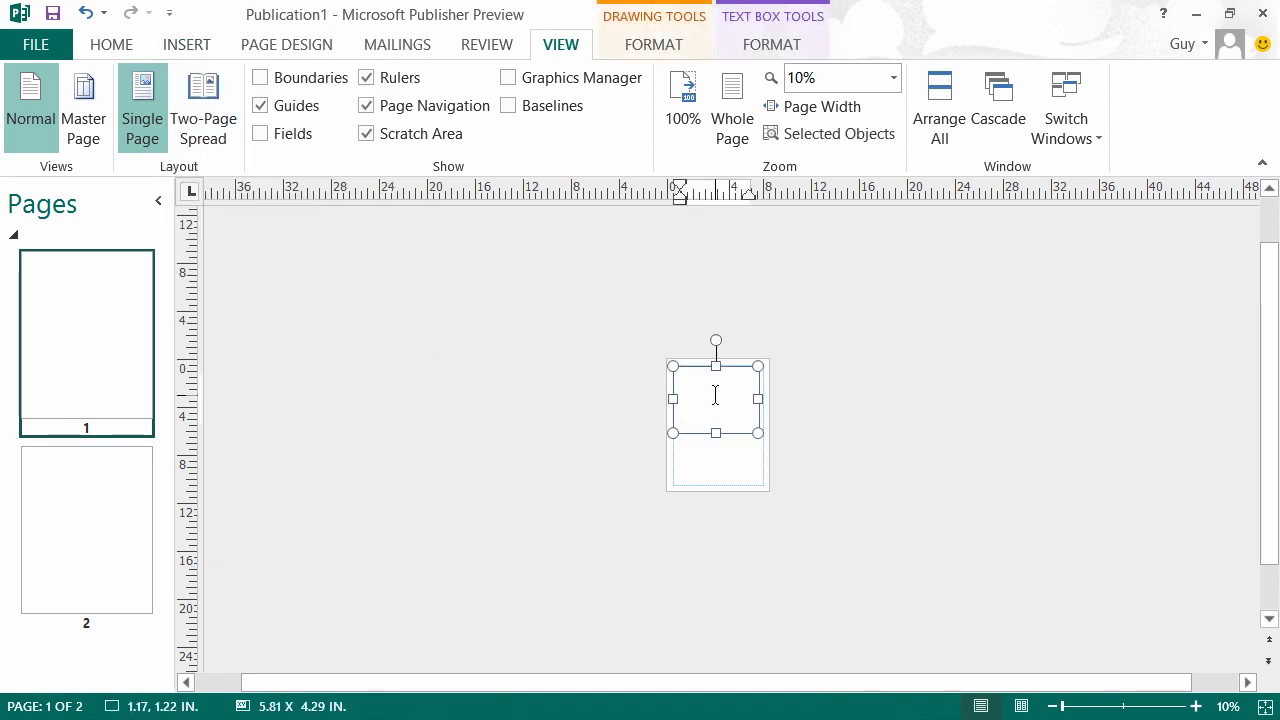
left_click(772, 48)
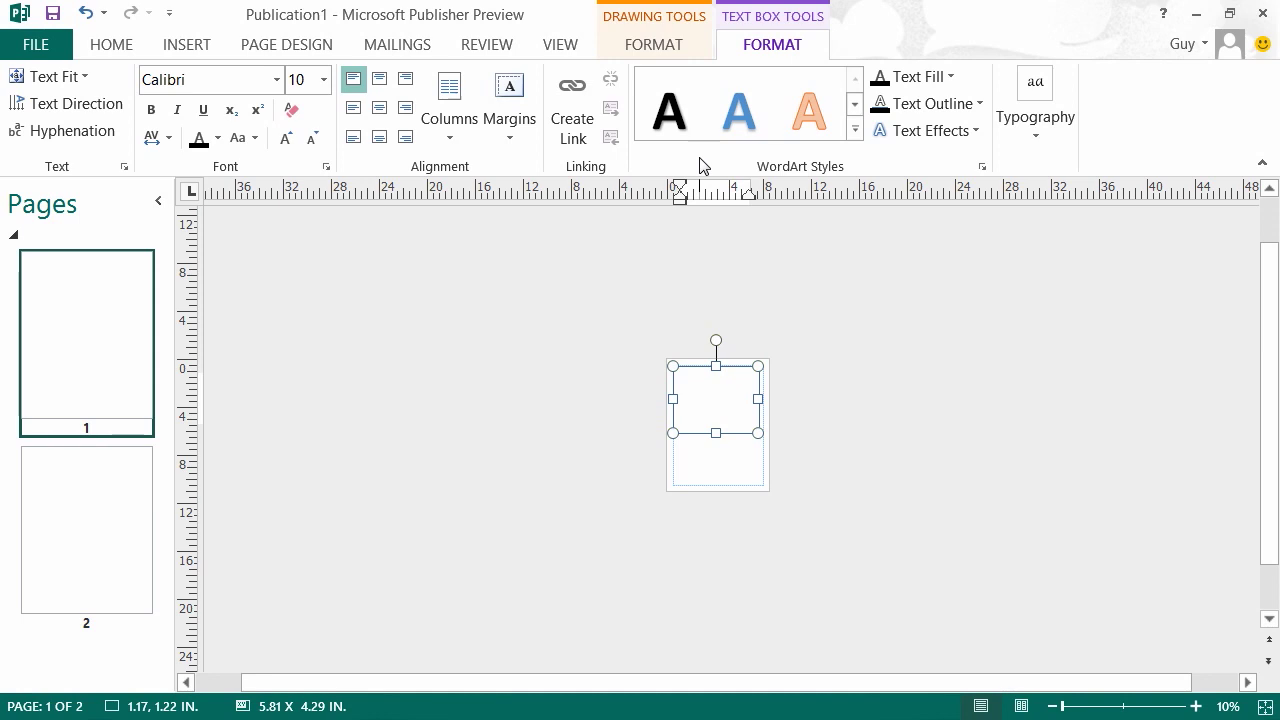
left_click(652, 45)
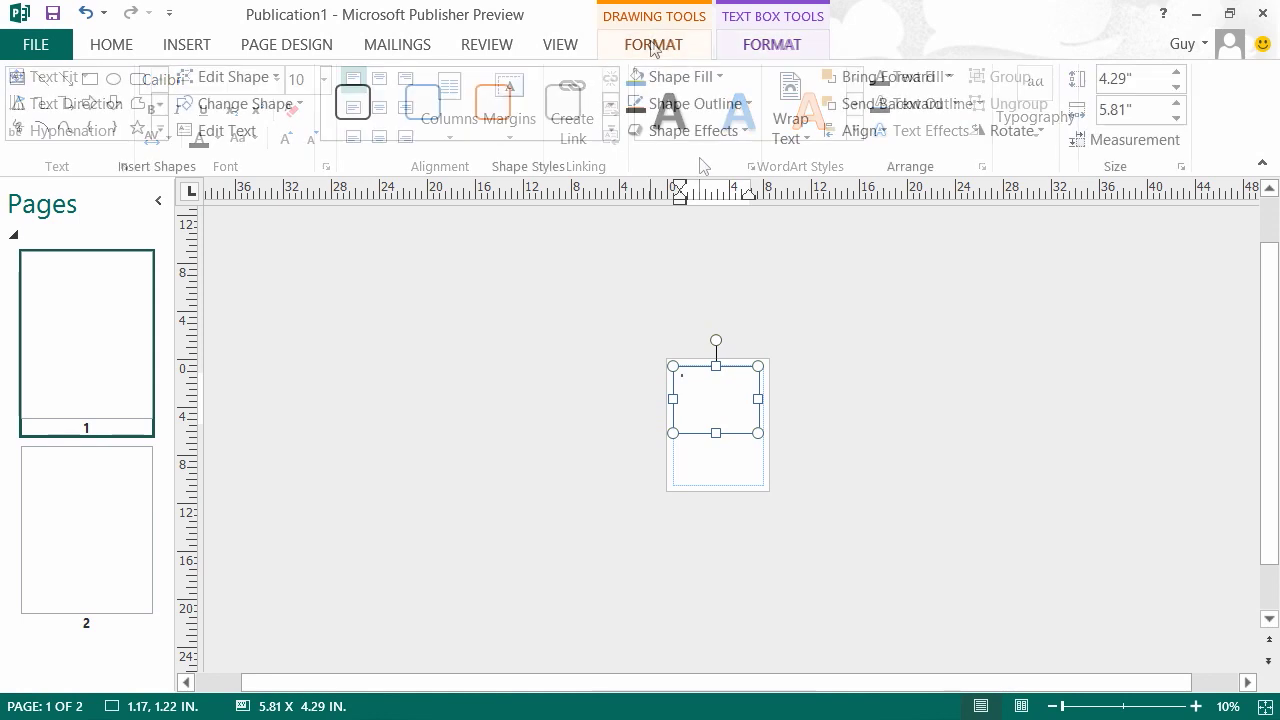